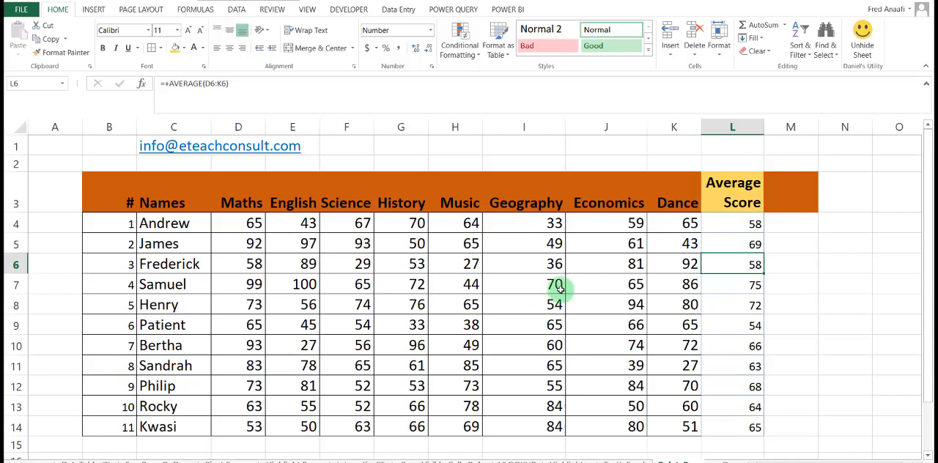
Enter the header Helper in cell M3, next to the Average Score column.
{"action": "left_click", "coordinate": [773, 187]}
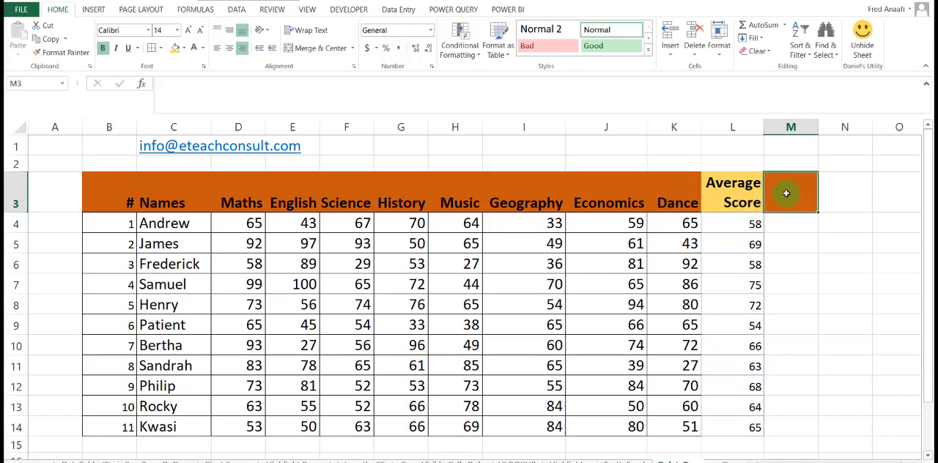
{"action": "type", "text": "Helper"}
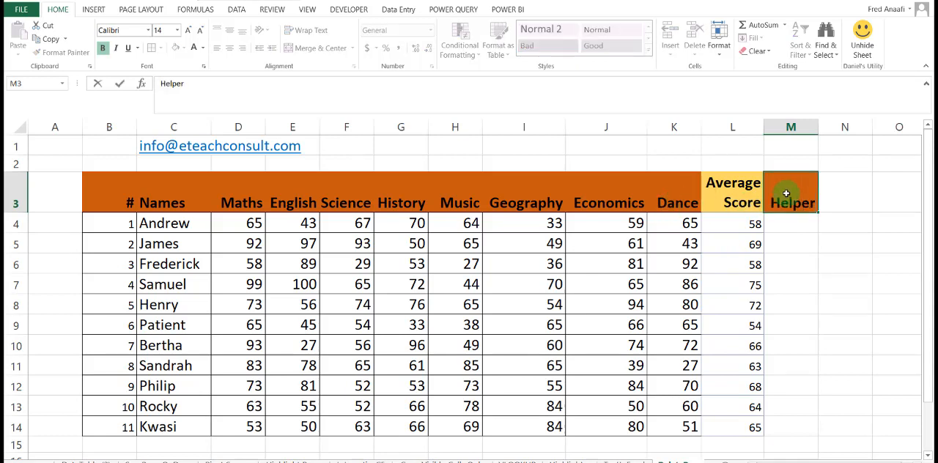
{"action": "key", "text": "Return"}
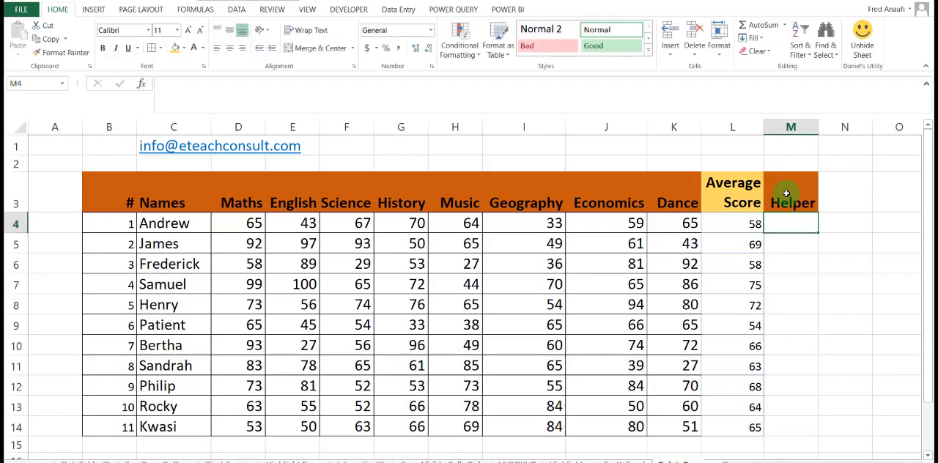
Enter =ISEVEN(ROW()) in M4 and fill the formula down through M14.
{"action": "type", "text": "=ise"}
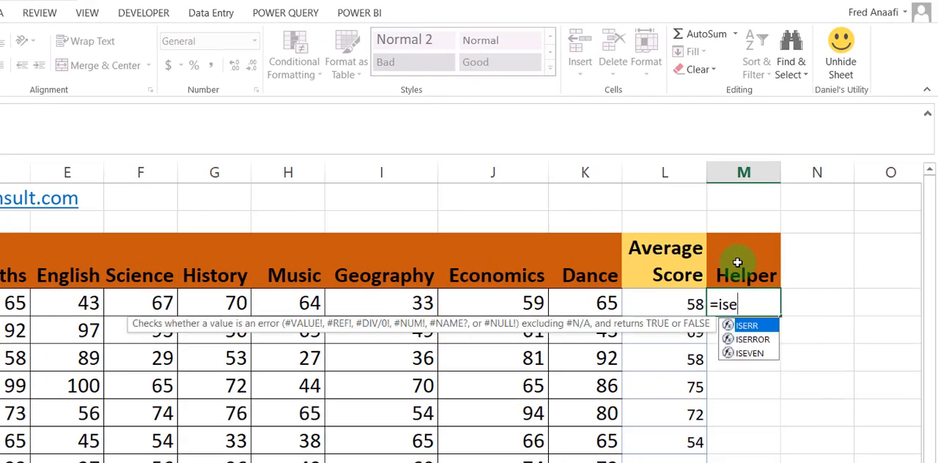
{"action": "type", "text": "ven"}
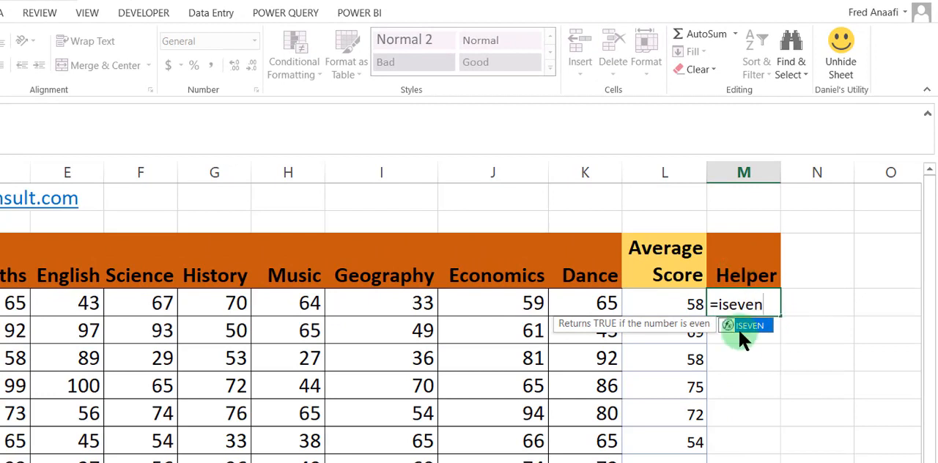
{"action": "double_click", "coordinate": [744, 327]}
{"action": "type", "text": "r"}
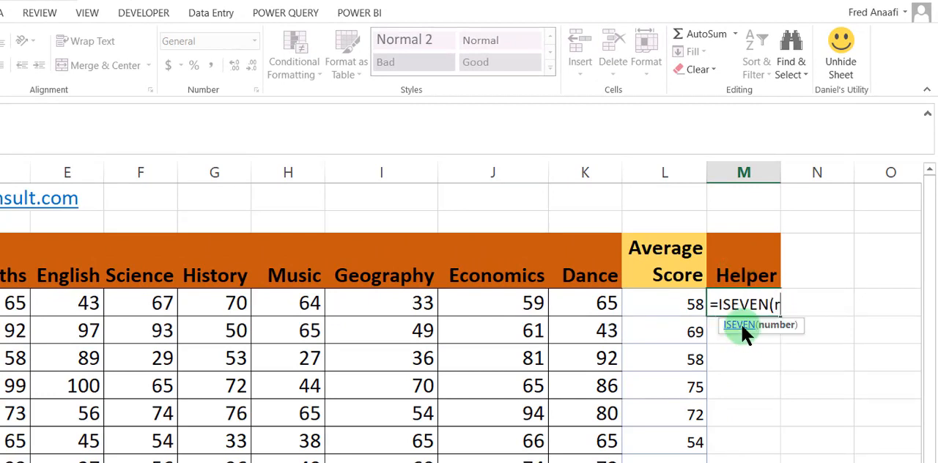
{"action": "type", "text": "ow()"}
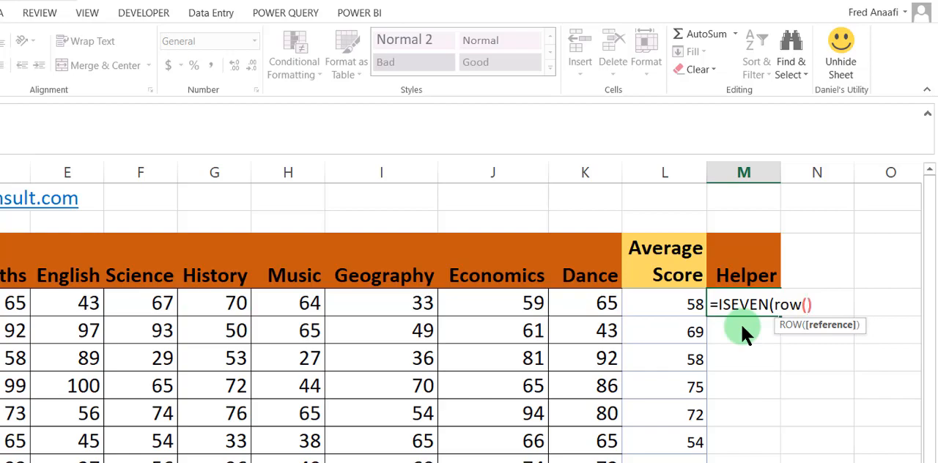
{"action": "type", "text": ")"}
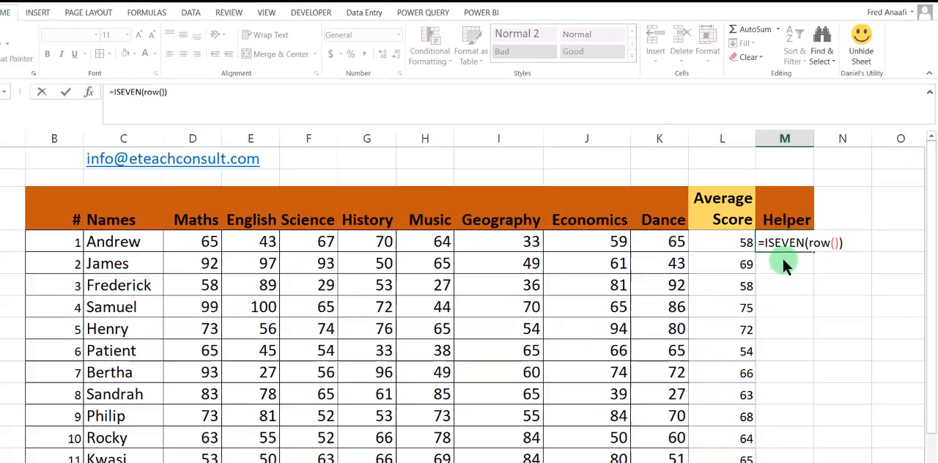
{"action": "key", "text": "Return"}
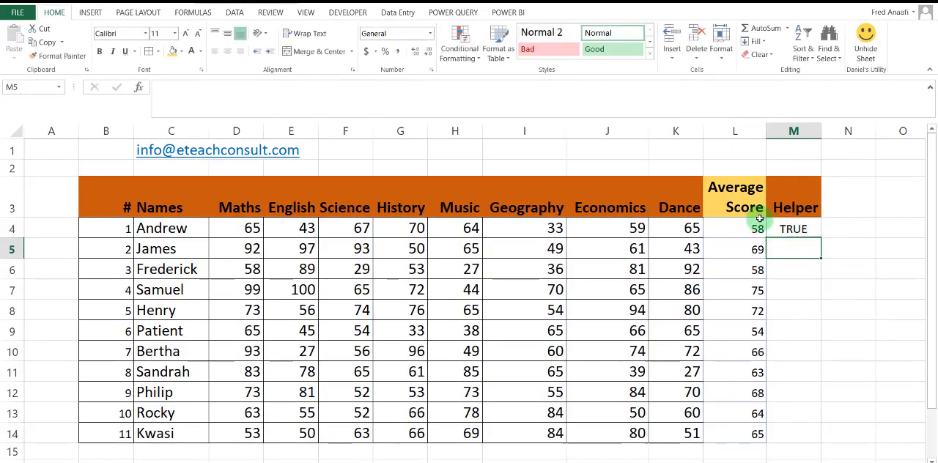
{"action": "left_click", "coordinate": [788, 229]}
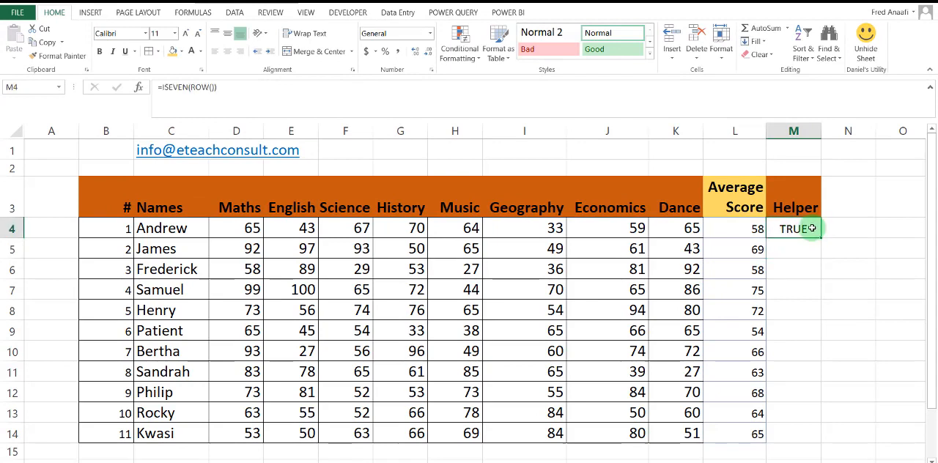
{"action": "left_click_drag", "start_coordinate": [821, 240], "coordinate": [808, 433]}
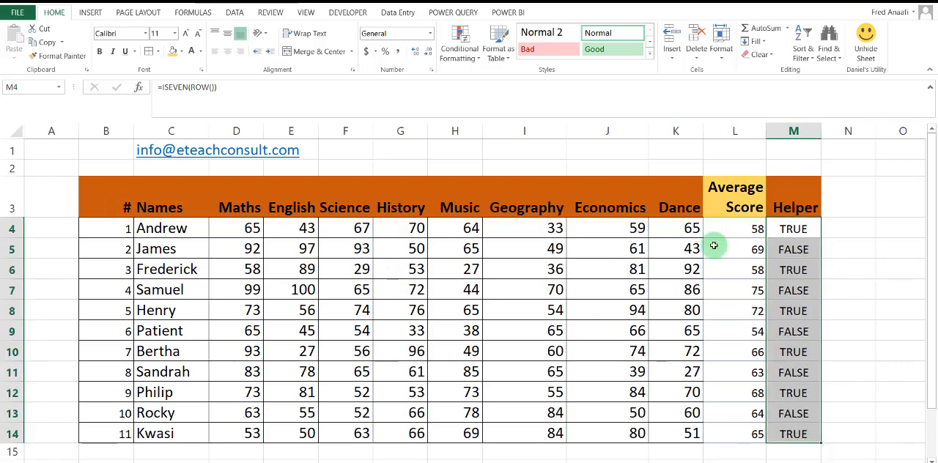
Add filters to the table's header row, B3:M3.
{"action": "left_click_drag", "start_coordinate": [118, 208], "coordinate": [787, 208]}
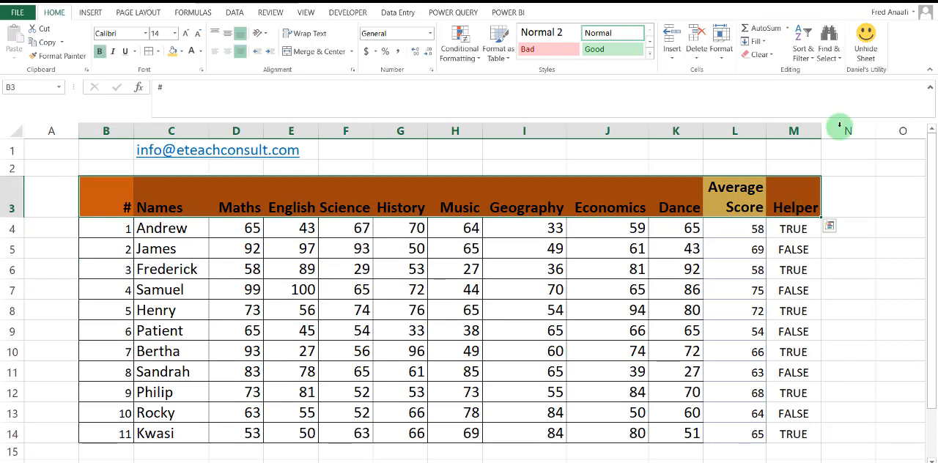
{"action": "left_click", "coordinate": [803, 53]}
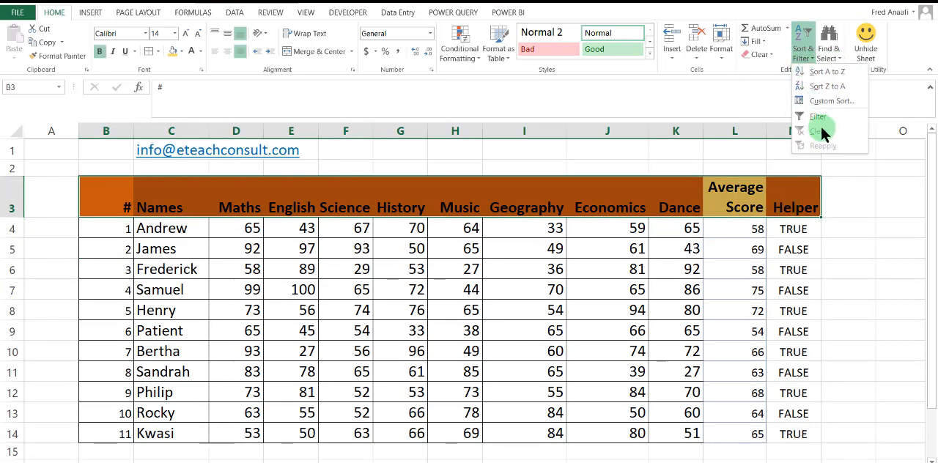
{"action": "left_click", "coordinate": [817, 116]}
{"action": "left_click", "coordinate": [793, 331]}
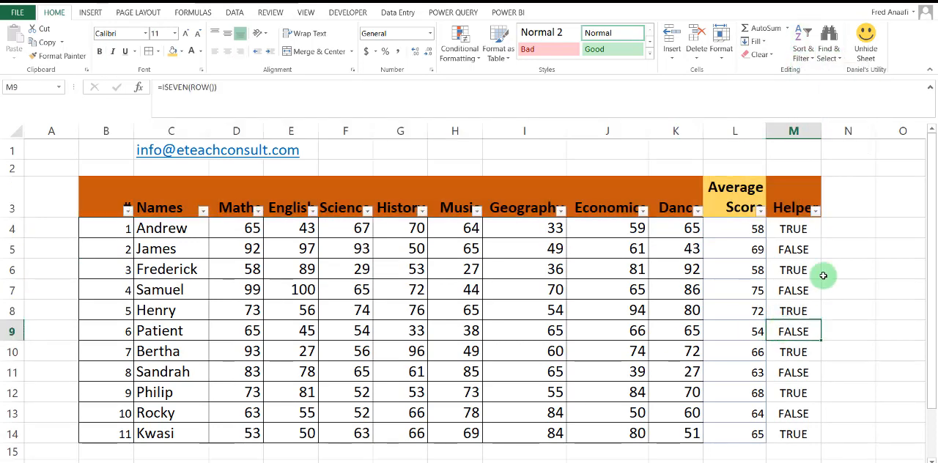
Filter the Helper column to show only the FALSE rows.
{"action": "left_click", "coordinate": [816, 212]}
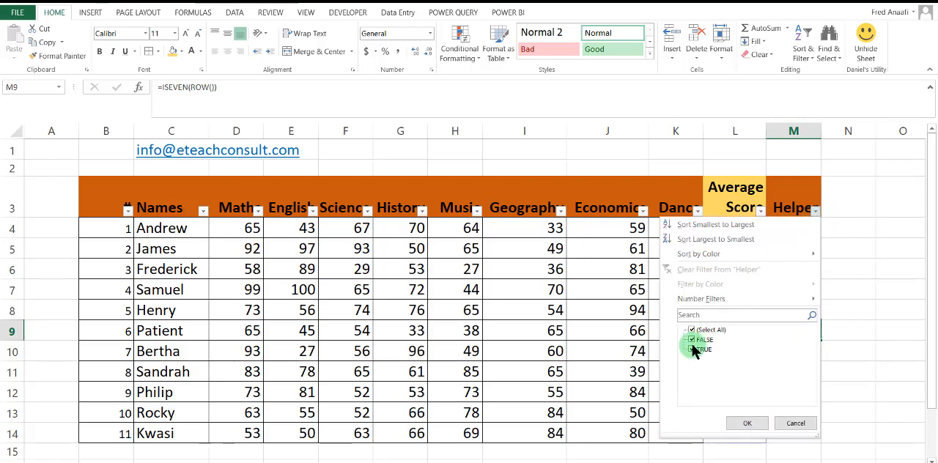
{"action": "left_click", "coordinate": [693, 343]}
{"action": "left_click", "coordinate": [738, 421]}
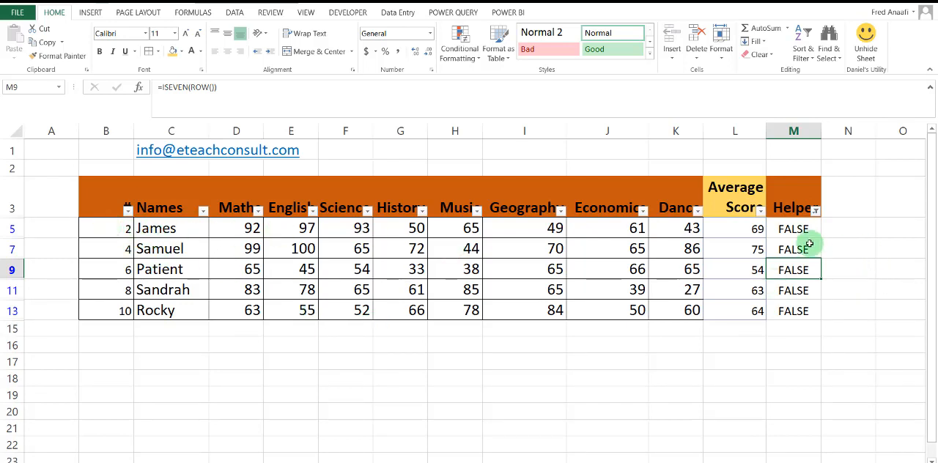
Delete the entire sheet rows of all visible FALSE records.
{"action": "left_click_drag", "start_coordinate": [793, 227], "coordinate": [801, 314]}
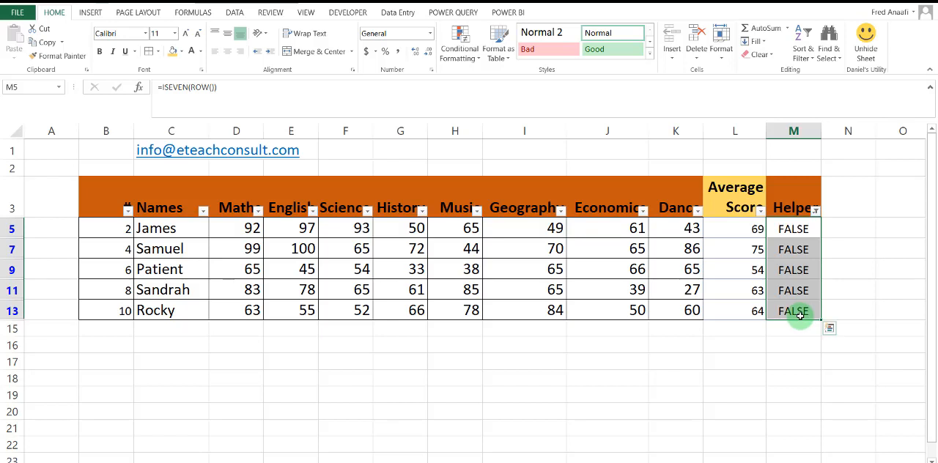
{"action": "right_click", "coordinate": [789, 302]}
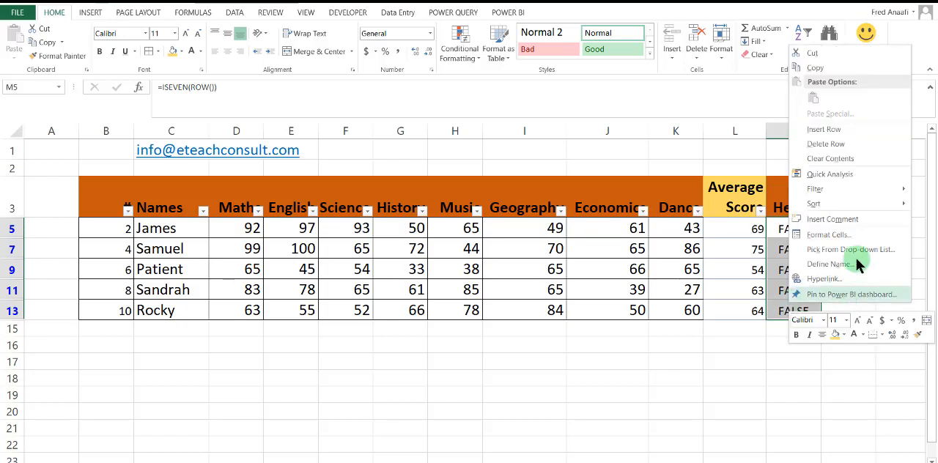
{"action": "left_click", "coordinate": [824, 145]}
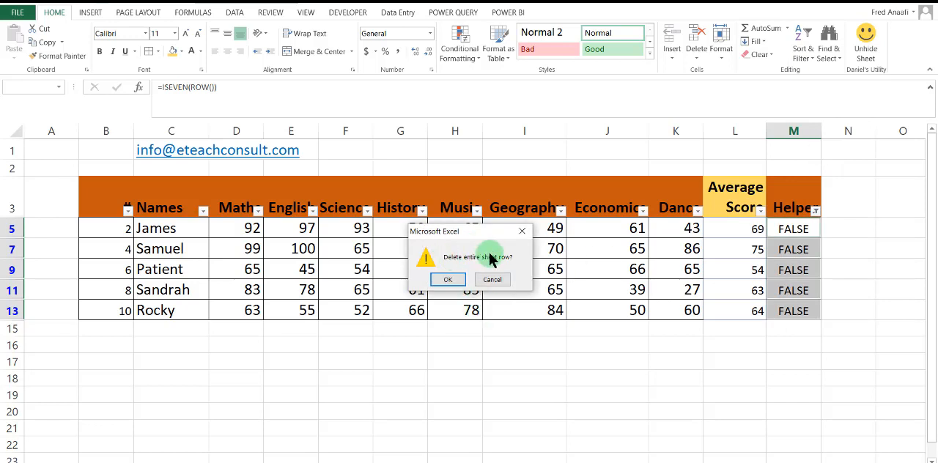
{"action": "left_click", "coordinate": [449, 280]}
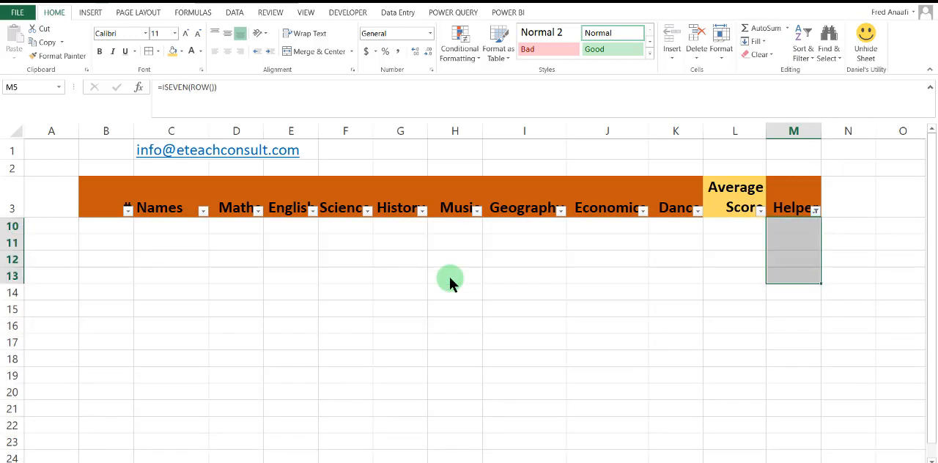
Reset the Helper column's filter to include both TRUE and FALSE so all remaining rows are displayed.
{"action": "left_click", "coordinate": [815, 213]}
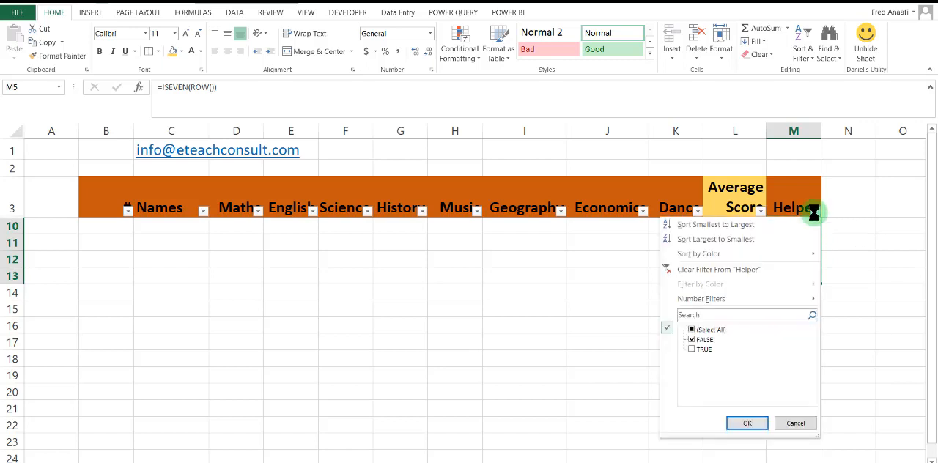
{"action": "left_click", "coordinate": [702, 349]}
{"action": "left_click", "coordinate": [692, 331]}
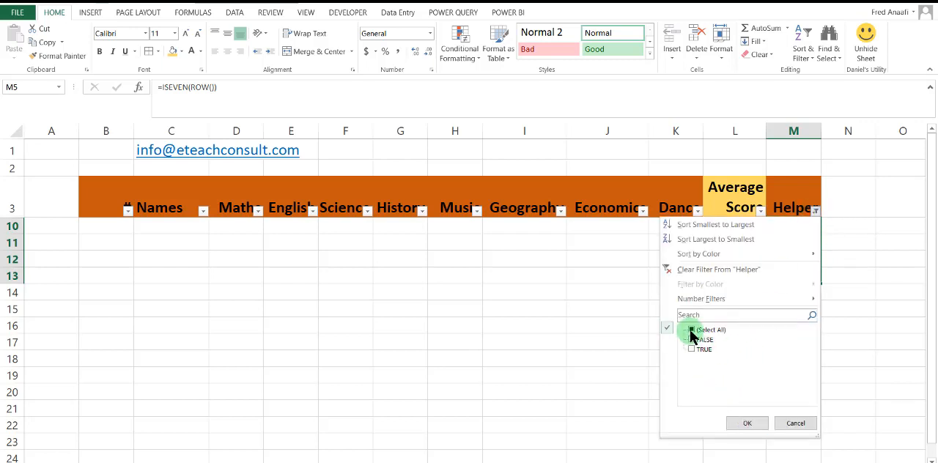
{"action": "left_click", "coordinate": [692, 350]}
{"action": "left_click", "coordinate": [742, 423]}
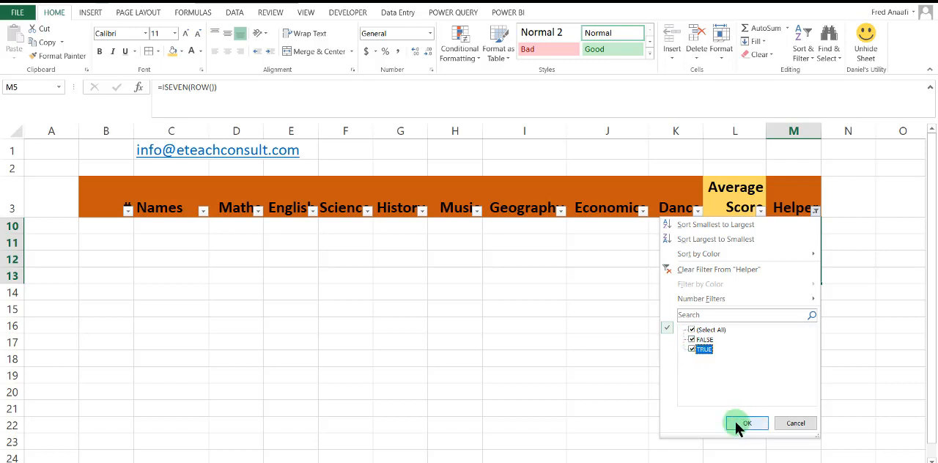
{"action": "left_click", "coordinate": [637, 375]}
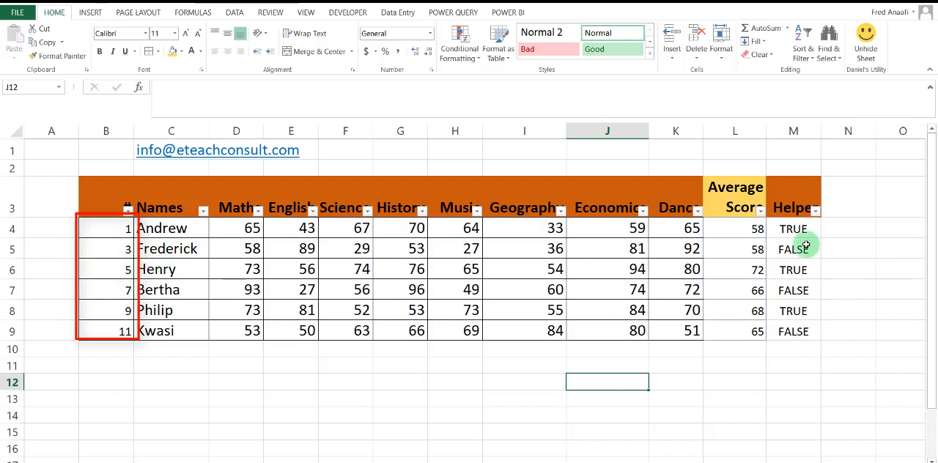
Delete the entire Helper column, column M.
{"action": "mouse_move", "coordinate": [790, 228]}
{"action": "left_mouse_down"}
{"action": "mouse_move", "coordinate": [793, 343]}
{"action": "mouse_move", "coordinate": [788, 314]}
{"action": "mouse_move", "coordinate": [793, 329]}
{"action": "left_mouse_up"}
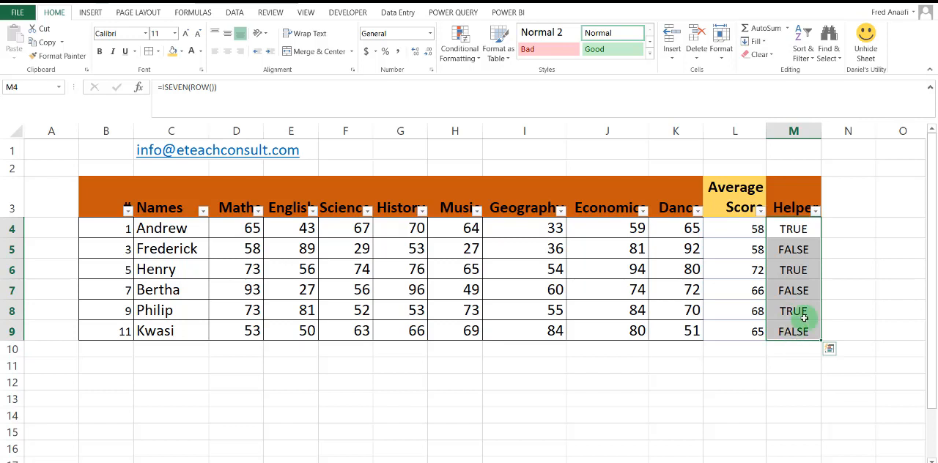
{"action": "left_click", "coordinate": [788, 131]}
{"action": "right_click", "coordinate": [788, 130]}
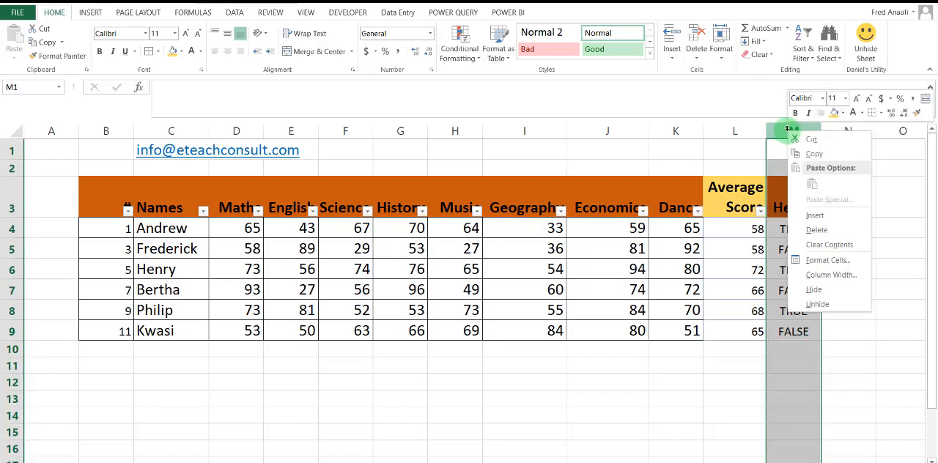
{"action": "left_click", "coordinate": [816, 230]}
{"action": "left_click", "coordinate": [663, 398]}
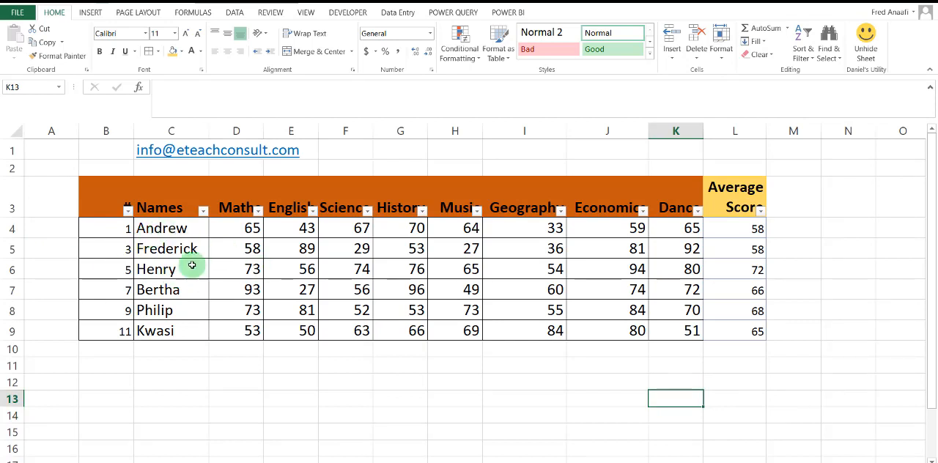
Undo the Helper column deletion, the row deletions and the filtering to restore the full table without header filters.
{"action": "left_click", "coordinate": [124, 229]}
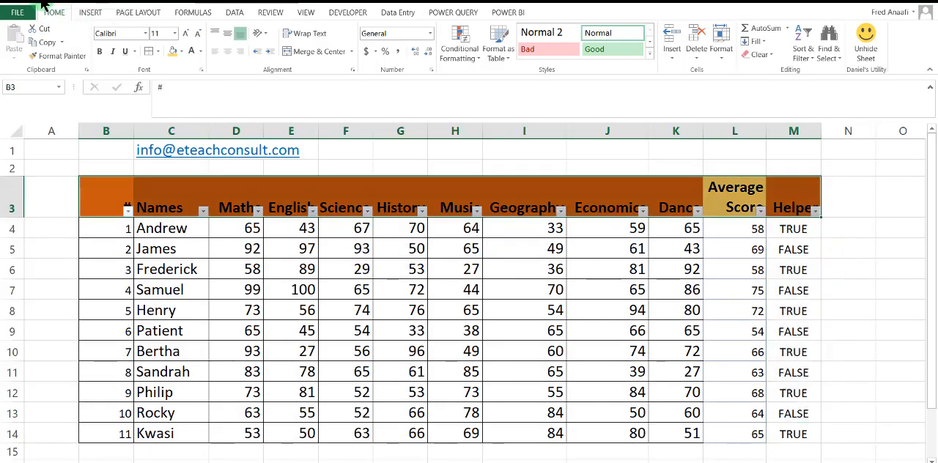
{"action": "key", "text": "ctrl+shift+l"}
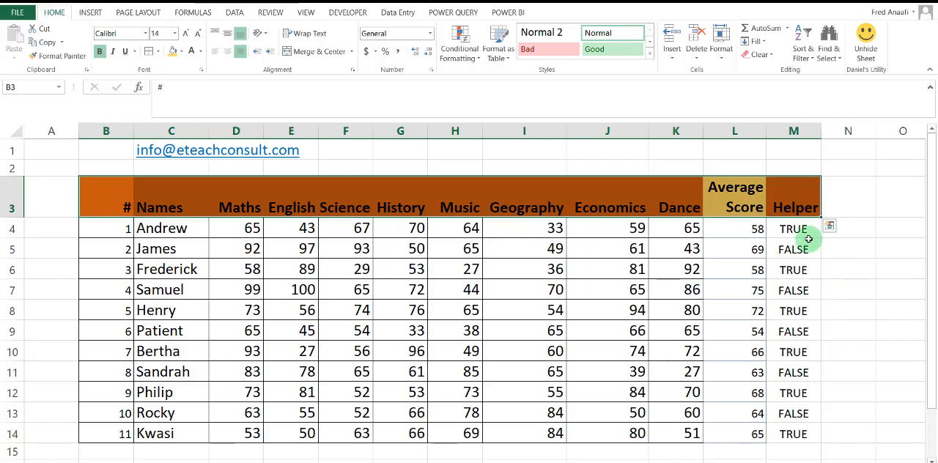
Clear the Helper results in M4:M14 and enter the formula =MOD(ROW(),3) in cell M4.
{"action": "left_click_drag", "start_coordinate": [792, 230], "coordinate": [779, 433]}
{"action": "key", "text": "Delete"}
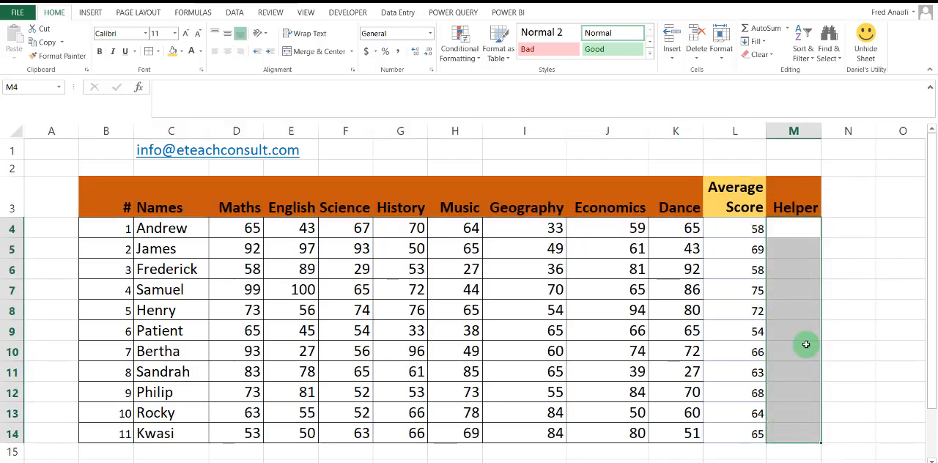
{"action": "left_click", "coordinate": [785, 231]}
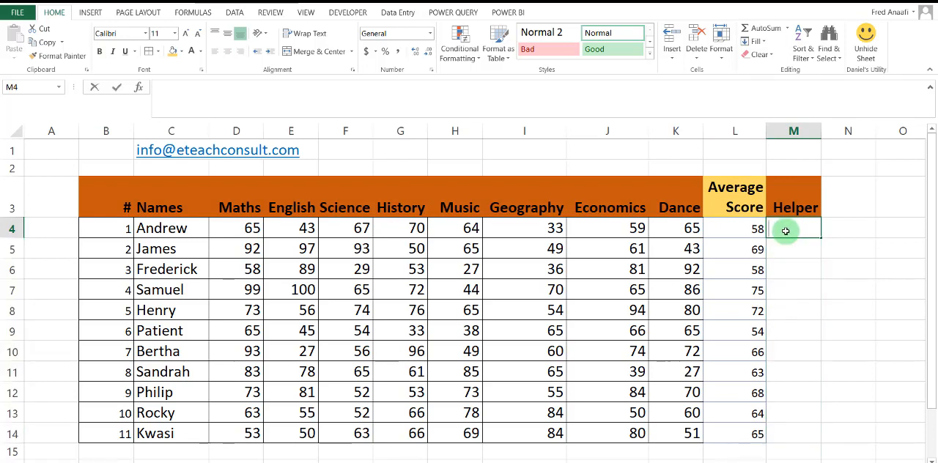
{"action": "type", "text": "m"}
{"action": "type", "text": "="}
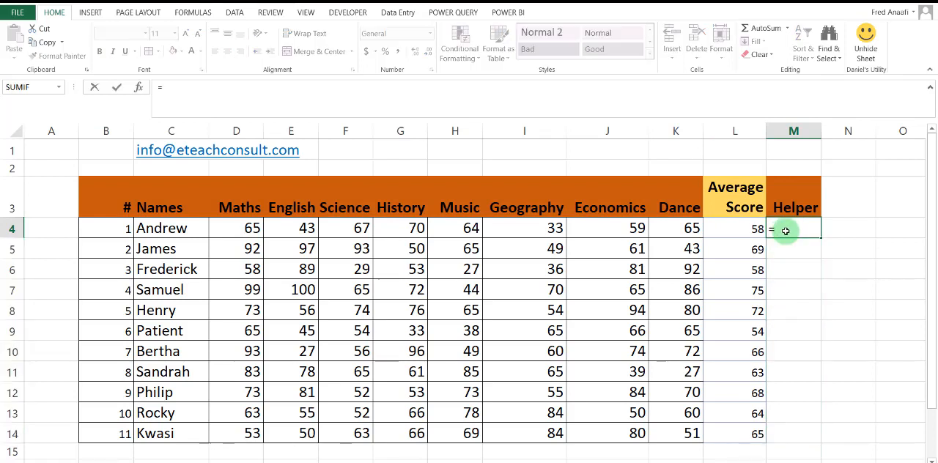
{"action": "type", "text": "mod"}
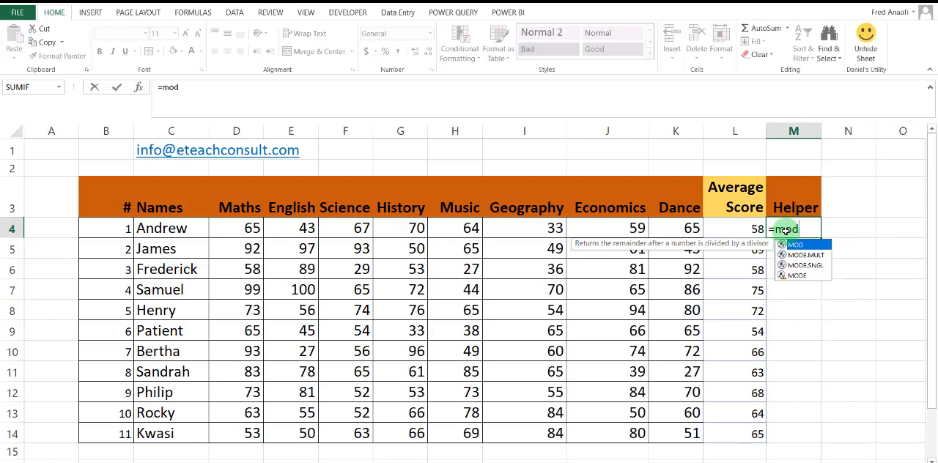
{"action": "type", "text": "("}
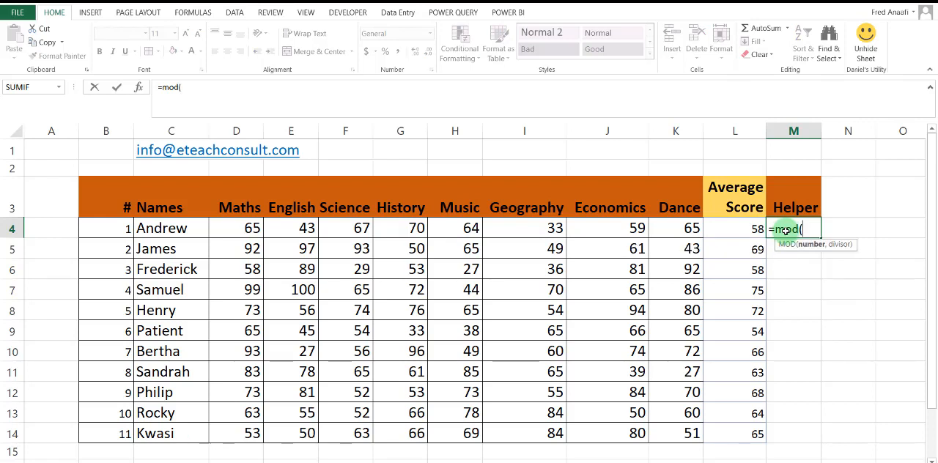
{"action": "type", "text": "row"}
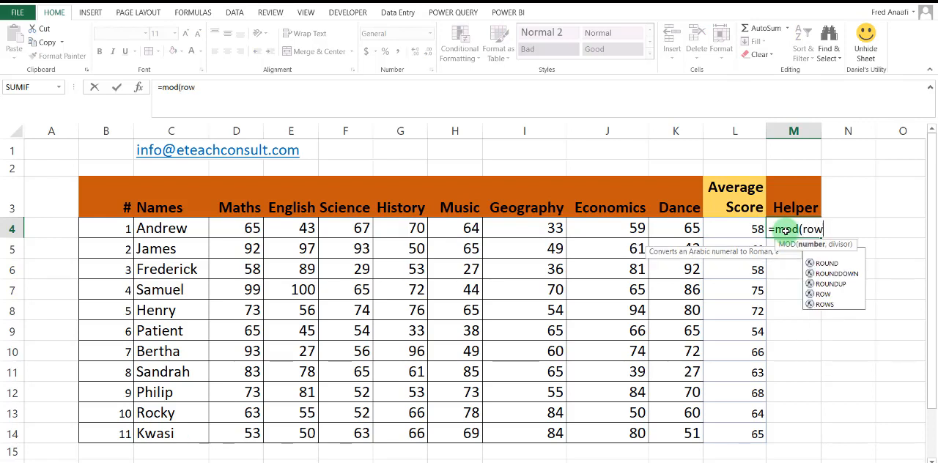
{"action": "type", "text": "()"}
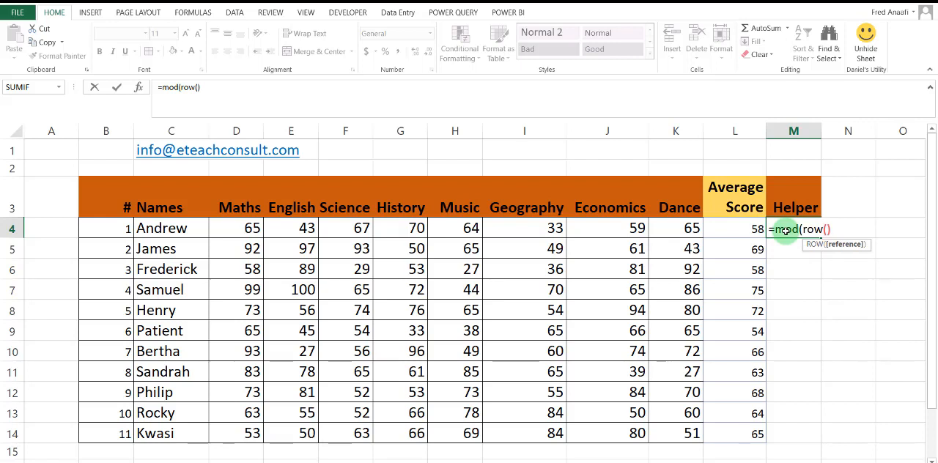
{"action": "type", "text": ",3)"}
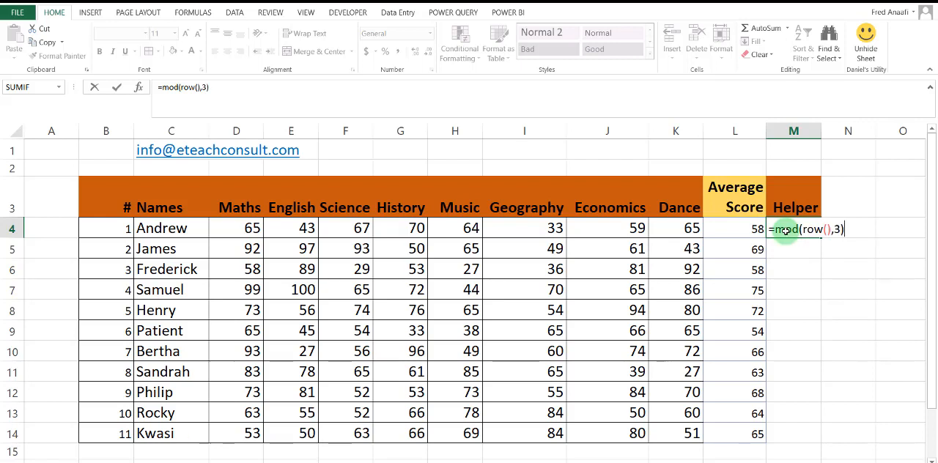
{"action": "key", "text": "Return"}
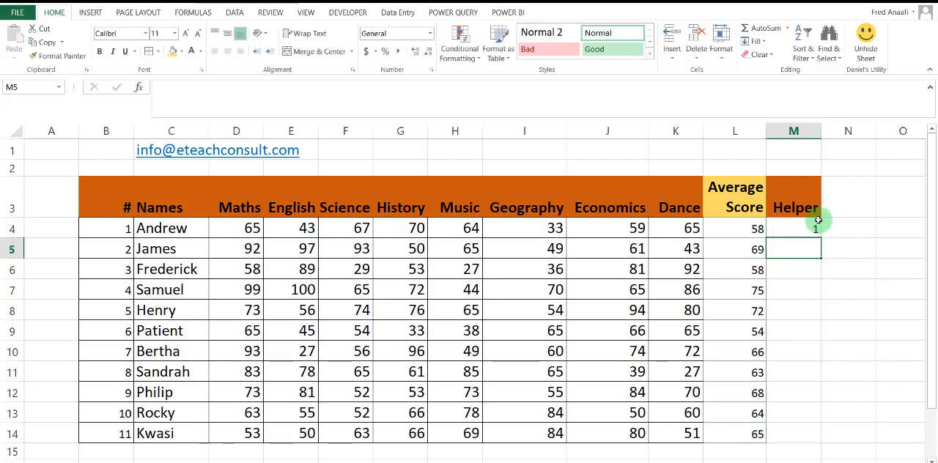
Fill the MOD formula from M4 down the Helper column through M14.
{"action": "left_click", "coordinate": [781, 231]}
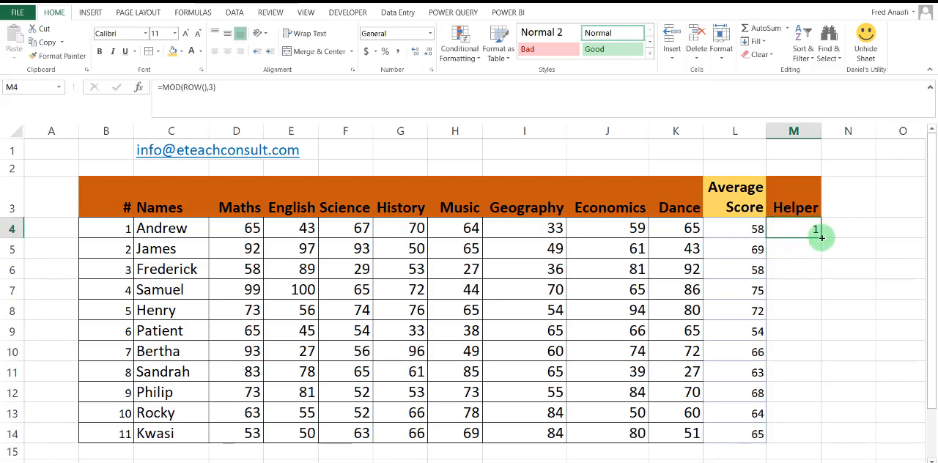
{"action": "left_click_drag", "start_coordinate": [822, 237], "coordinate": [781, 264]}
{"action": "left_click", "coordinate": [785, 271]}
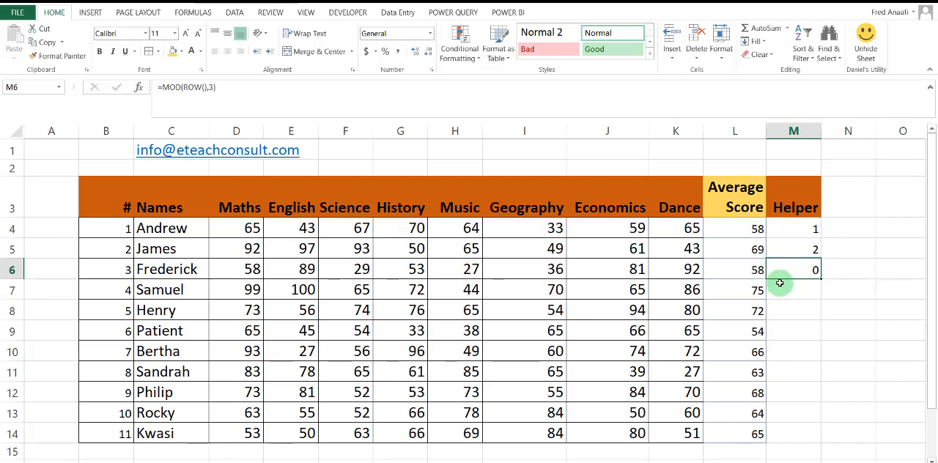
{"action": "left_click_drag", "start_coordinate": [781, 229], "coordinate": [802, 440]}
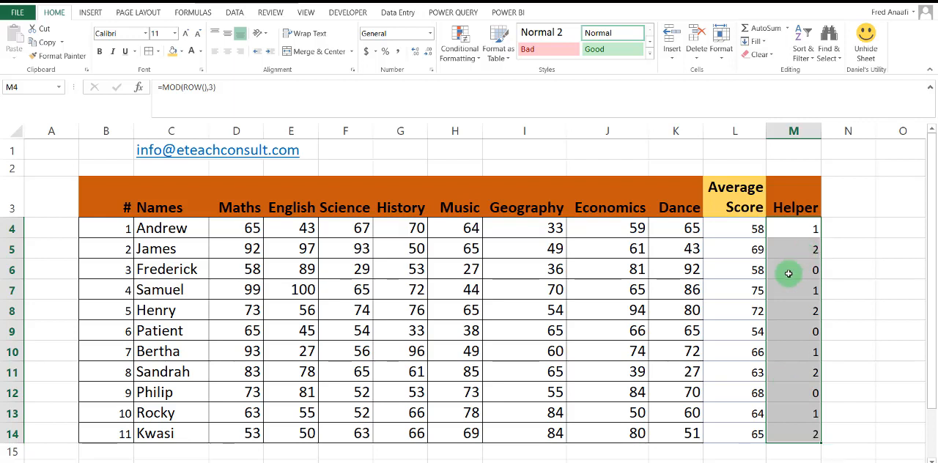
Add filters to the table's header row and filter the Helper column to show only 0.
{"action": "left_click", "coordinate": [783, 209]}
{"action": "left_click", "coordinate": [800, 62]}
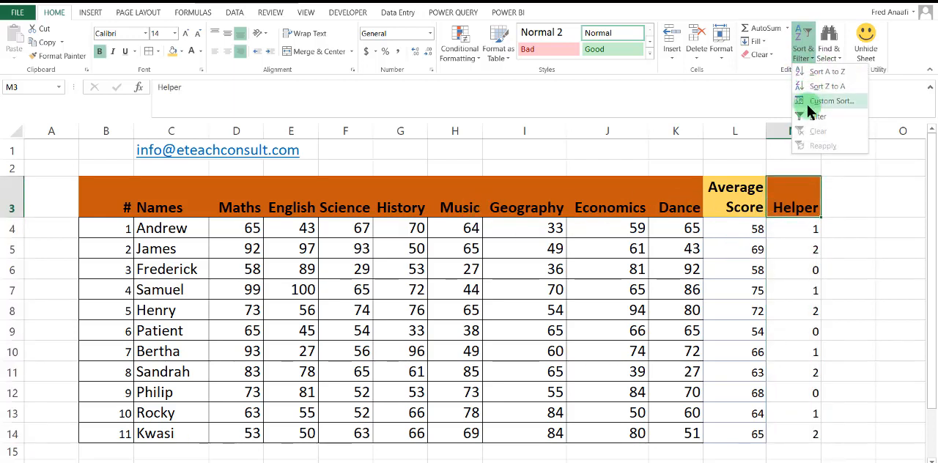
{"action": "left_click", "coordinate": [810, 126]}
{"action": "left_click", "coordinate": [847, 331]}
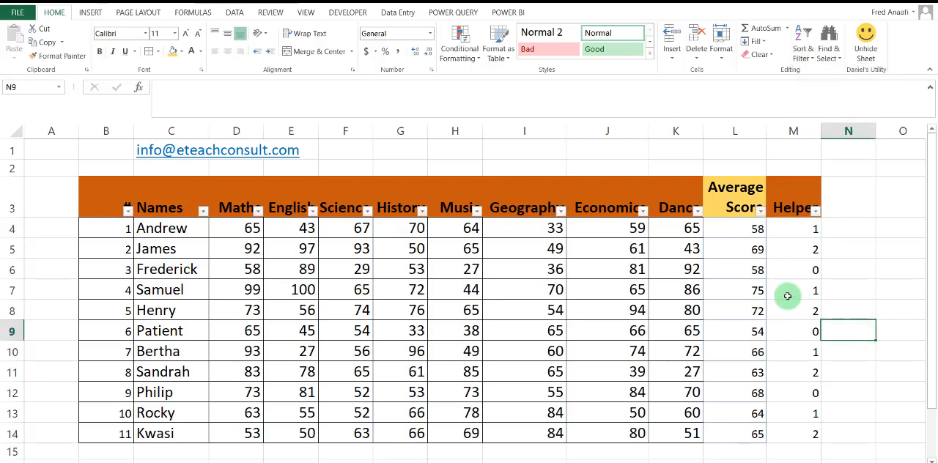
{"action": "left_click", "coordinate": [815, 211]}
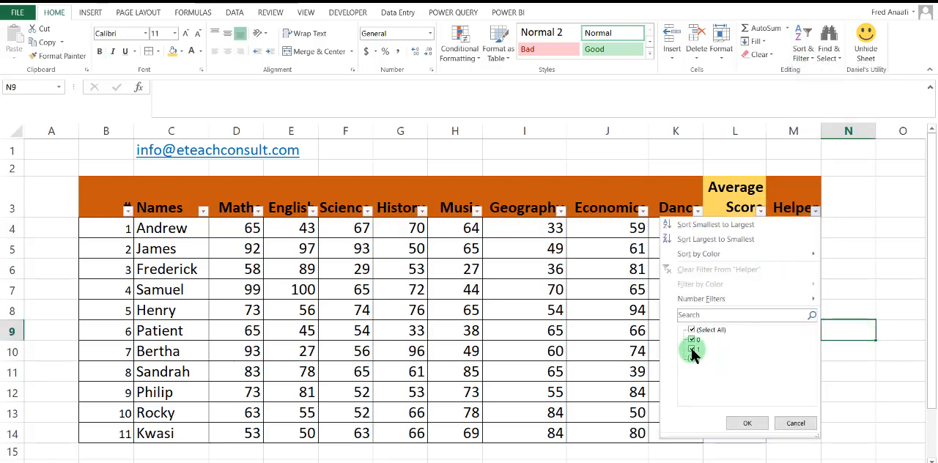
{"action": "left_click", "coordinate": [732, 422]}
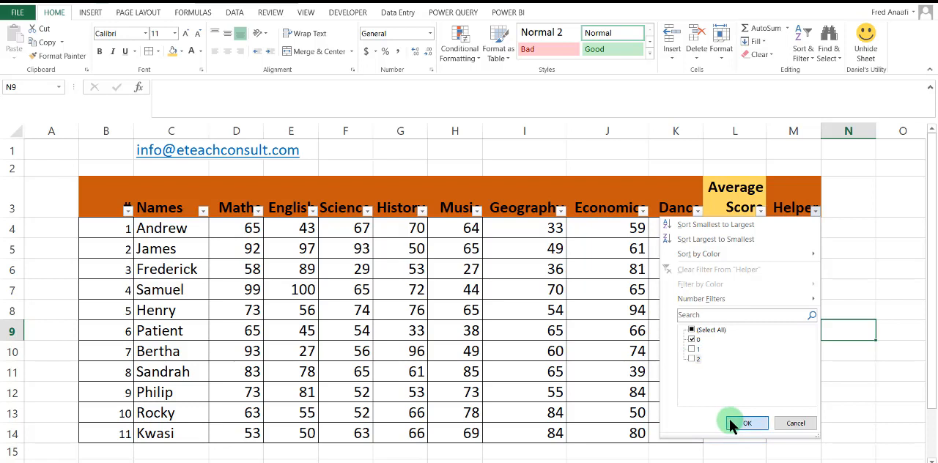
Delete the entire sheet rows of all visible records whose Helper value is 0.
{"action": "left_click", "coordinate": [125, 228]}
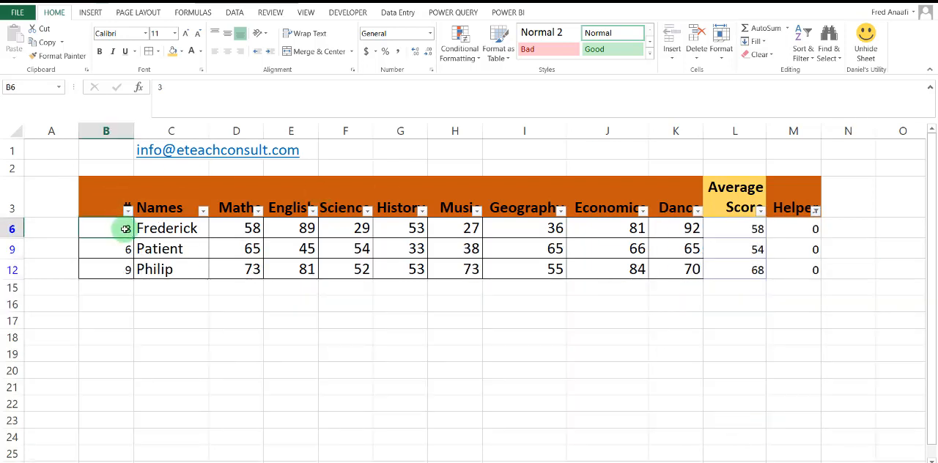
{"action": "left_click_drag", "start_coordinate": [799, 230], "coordinate": [798, 262]}
{"action": "right_click", "coordinate": [797, 262]}
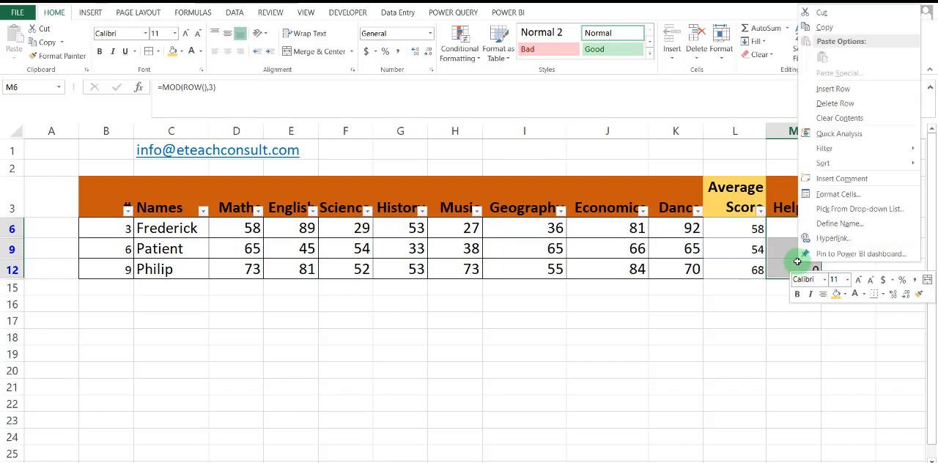
{"action": "left_click", "coordinate": [853, 102]}
{"action": "left_click", "coordinate": [451, 278]}
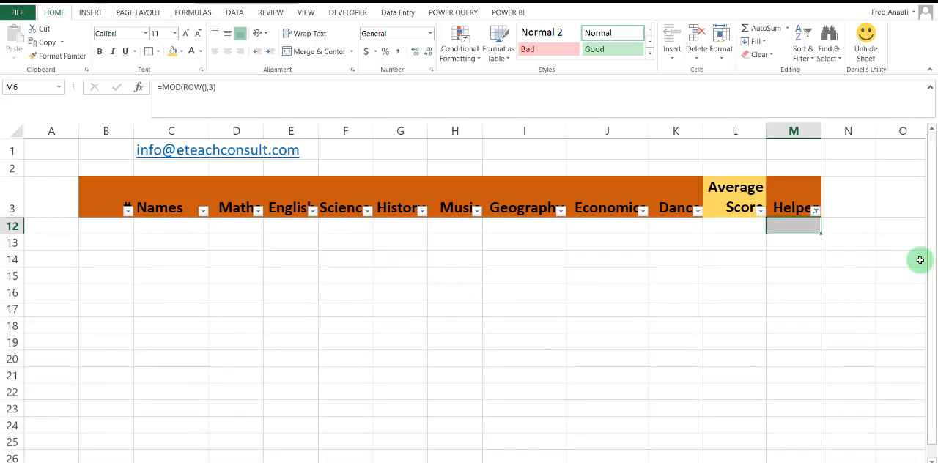
Clear the filter from the Helper column so all remaining records are displayed.
{"action": "left_click", "coordinate": [816, 212]}
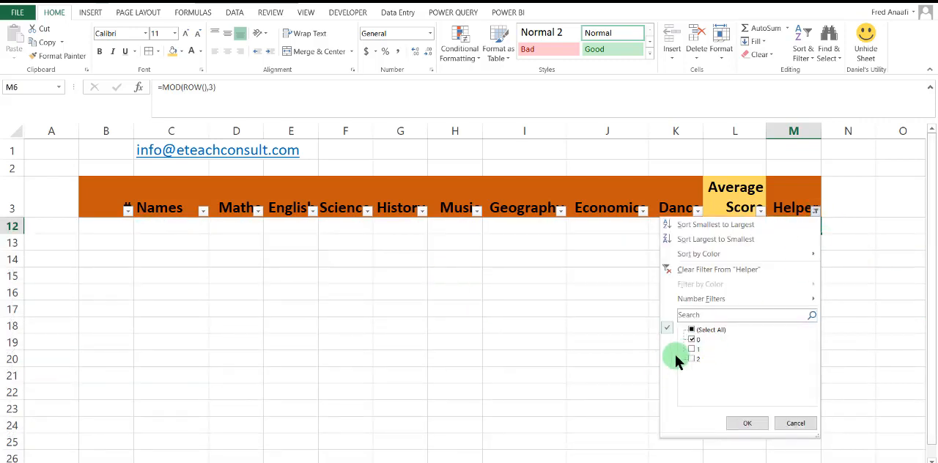
{"action": "left_click", "coordinate": [682, 270]}
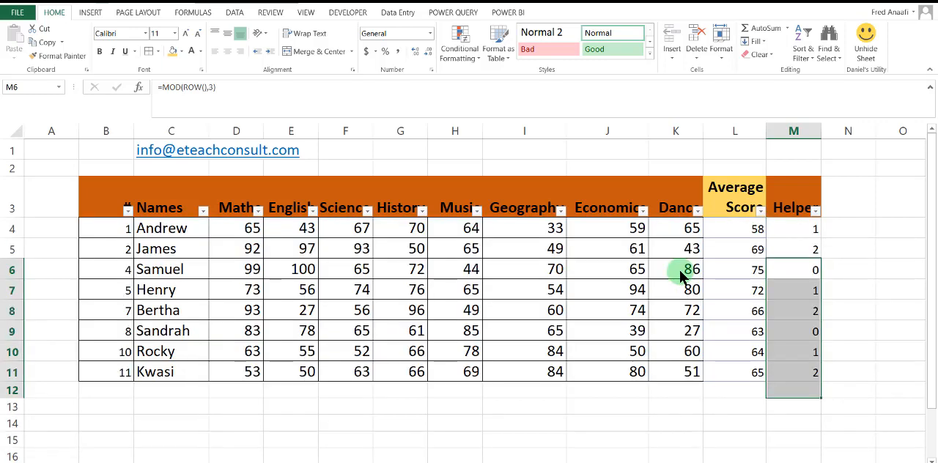
{"action": "left_click", "coordinate": [441, 286]}
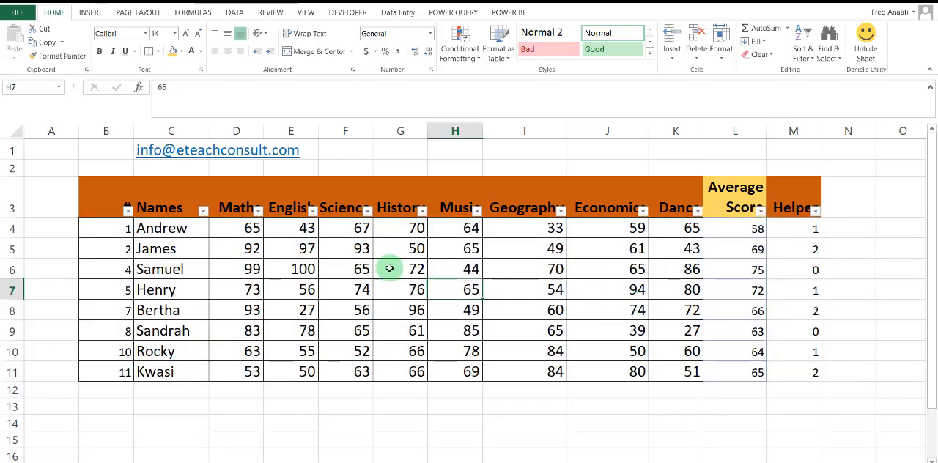